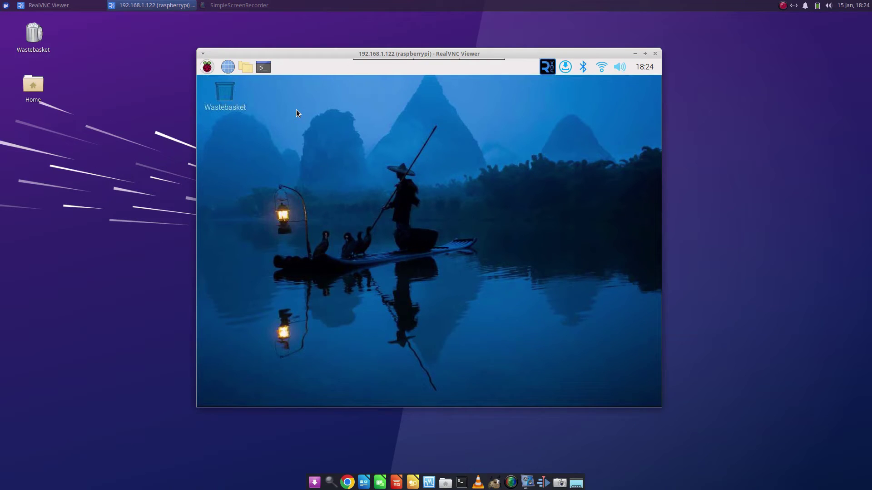
# Step: Open an LXTerminal on the Pi, enlarge its text, and move the window up-left
pyautogui.click(263, 68)
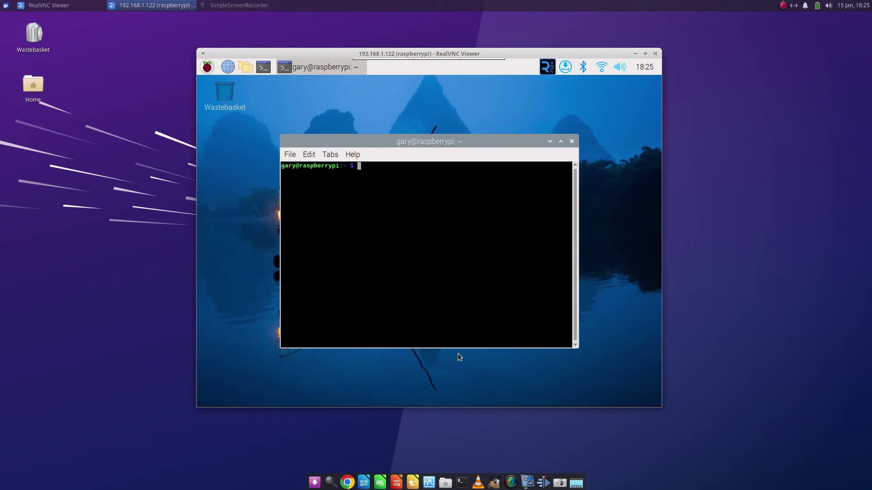
pyautogui.hotkey('ctrl', 'shift', '+')
pyautogui.hotkey('ctrl', 'shift', '+')
pyautogui.hotkey('ctrl', 'shift', '+')
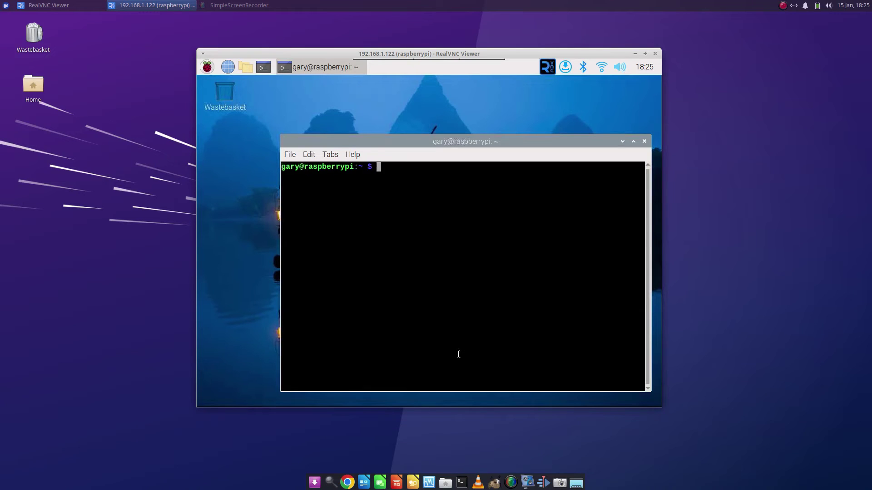
pyautogui.moveTo(397, 141); pyautogui.dragTo(354, 128)
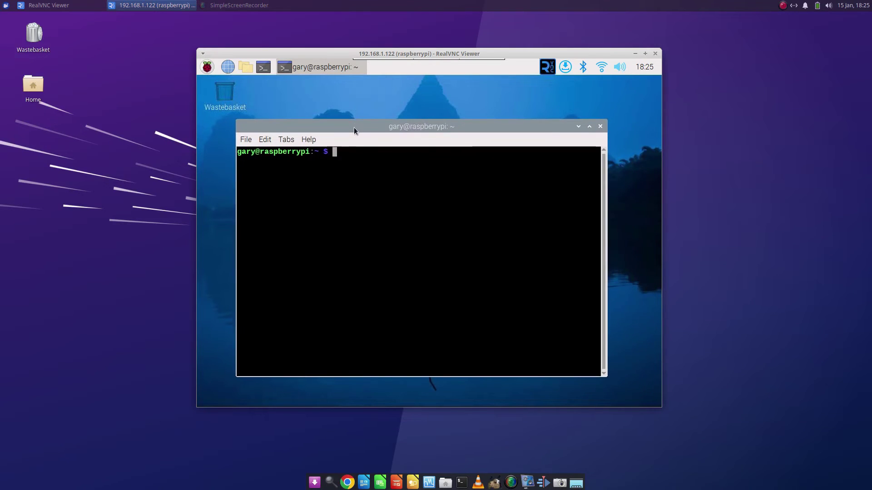
pyautogui.write('sudo raspi-conf')
pyautogui.write('ig')
# Step: Run sudo raspi-config and go to 6 Advanced Options, then A6 Wayland
pyautogui.press('Return')
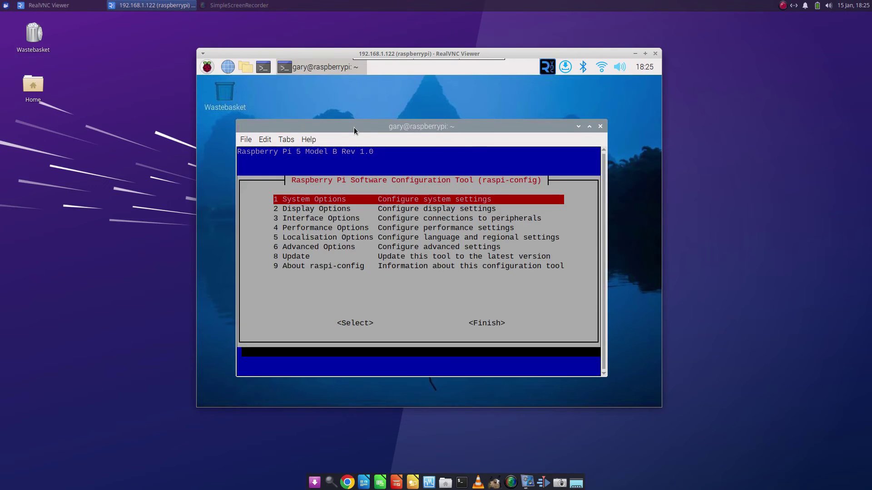
pyautogui.press('Down')
pyautogui.press('Down')
pyautogui.press('Down')
pyautogui.press('Down')
pyautogui.press('Down')
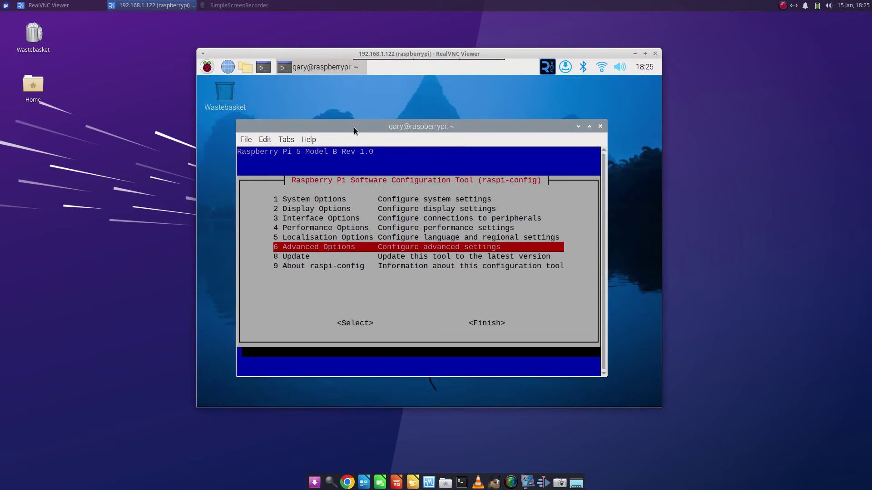
pyautogui.press('Return')
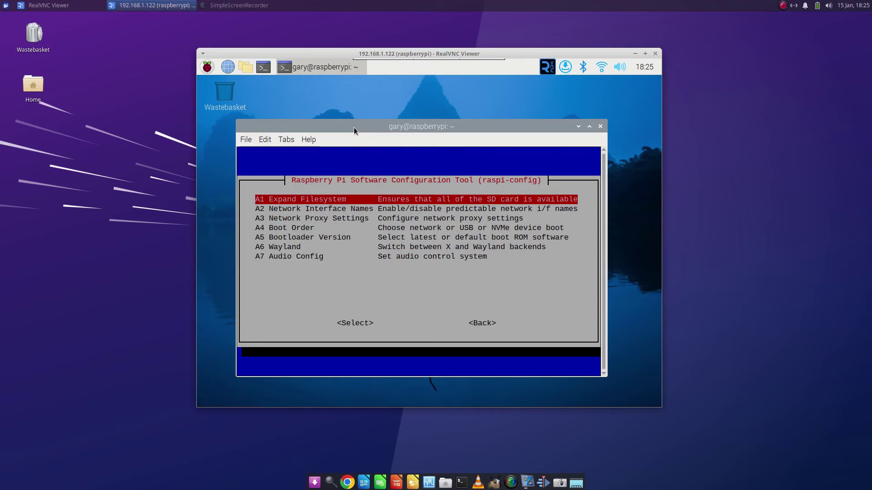
pyautogui.press('Down')
pyautogui.press('Down')
pyautogui.press('Down')
pyautogui.press('Down')
pyautogui.press('Down')
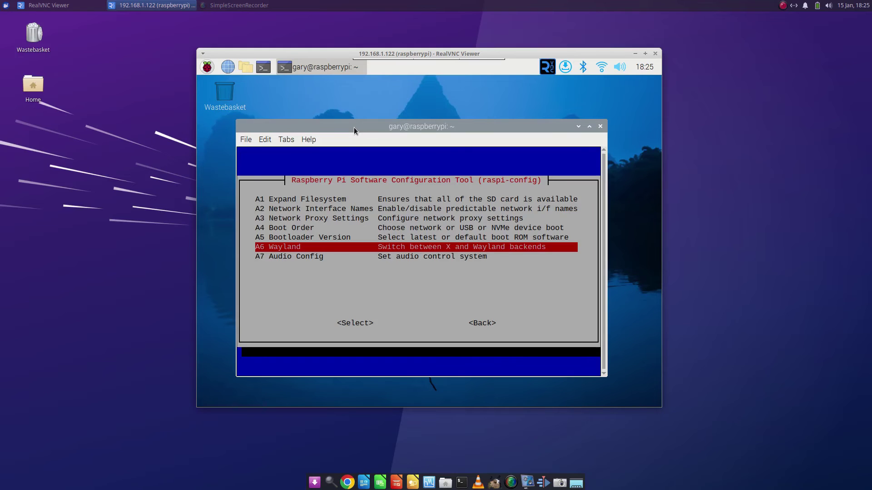
# Step: Open the Wayland backend choice and highlight W1 X11 over Wayfire, ready to confirm
pyautogui.press('Return')
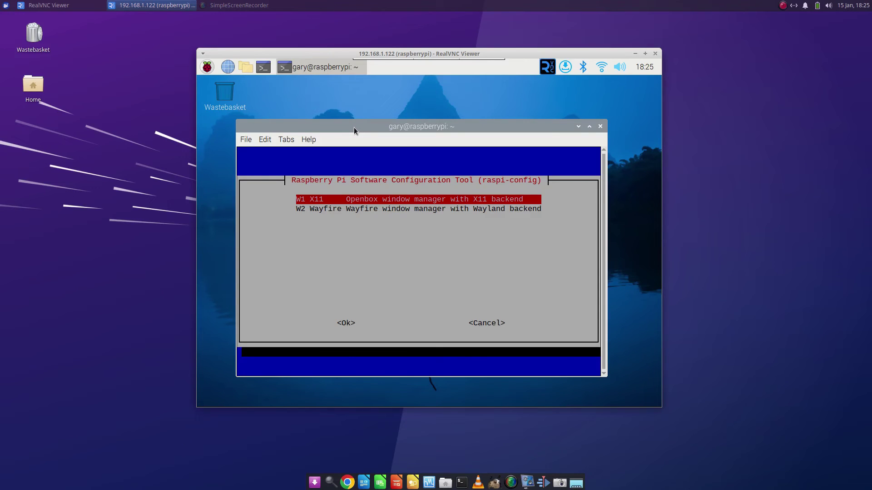
pyautogui.press('Down')
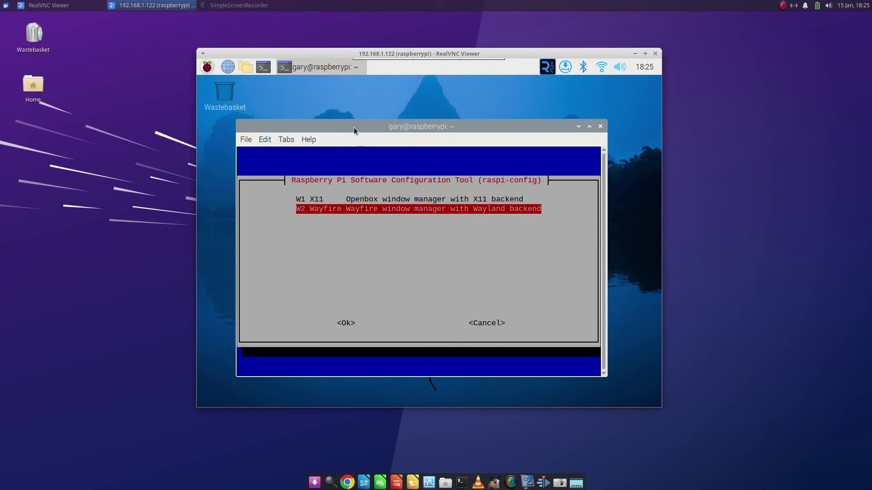
pyautogui.press('Up')
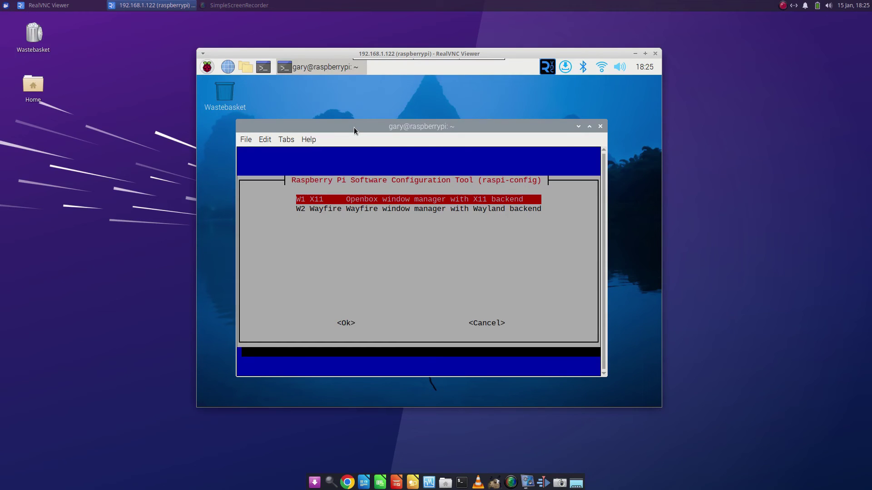
pyautogui.press('Down')
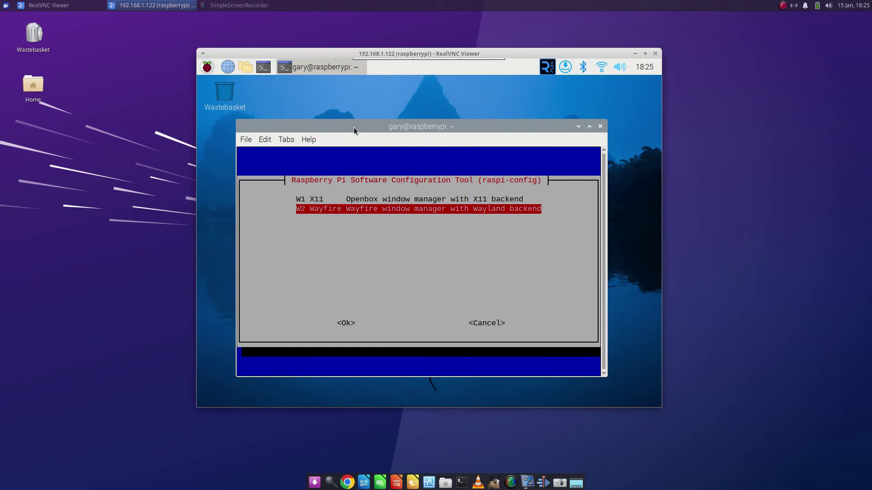
pyautogui.press('Up')
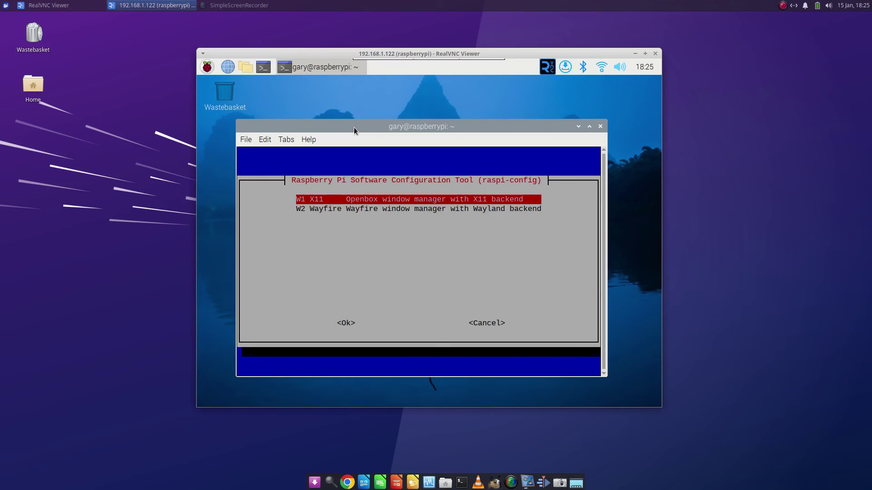
pyautogui.press('Tab')
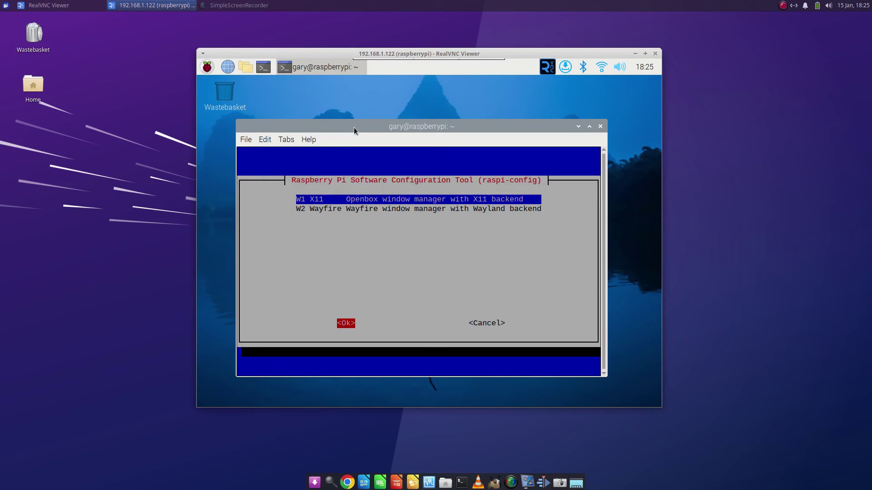
# Step: Confirm X11 as the backend, finish raspi-config, and decline the reboot
pyautogui.press('Return')
pyautogui.press('Return')
pyautogui.press('Tab')
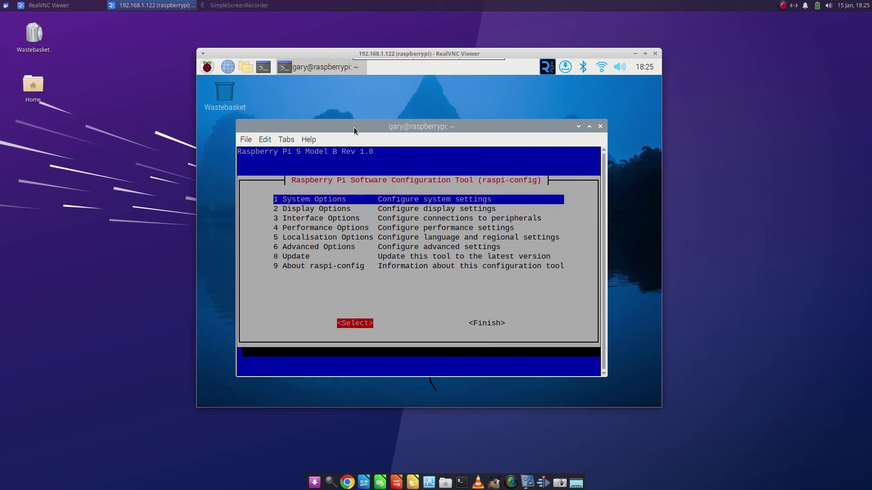
pyautogui.press('Tab')
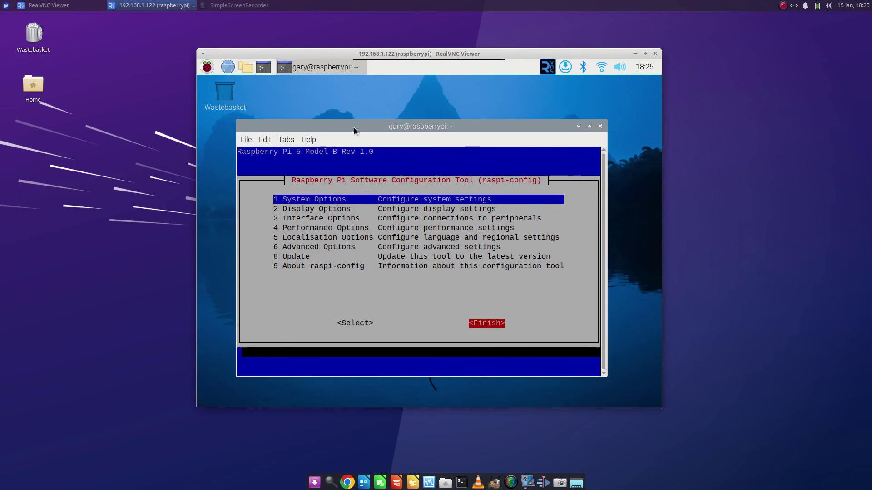
pyautogui.press('Return')
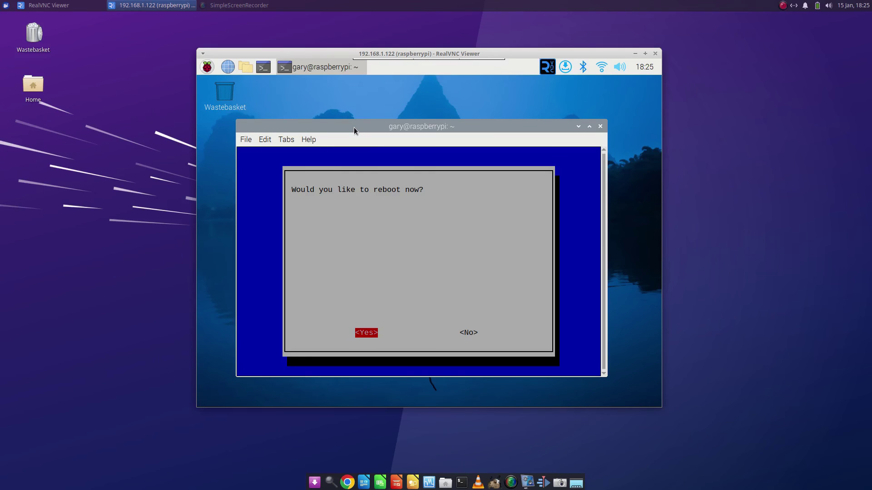
pyautogui.press('Return')
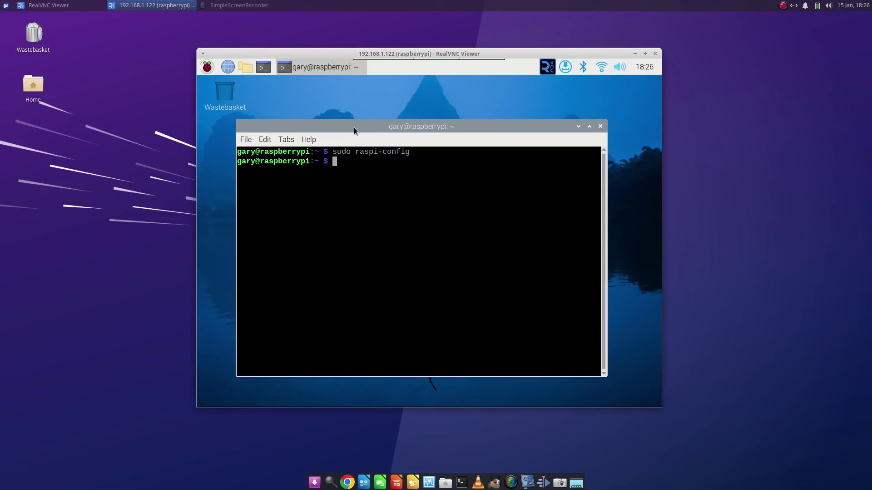